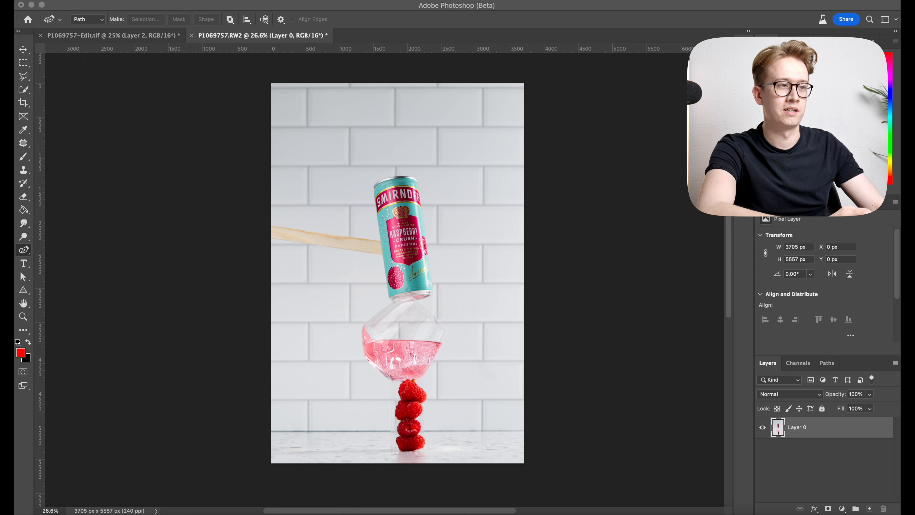
Step: Switch to Creative Cloud to check the installed Photoshop (Beta) entry among the beta apps, and return to Photoshop
key(super+Tab)
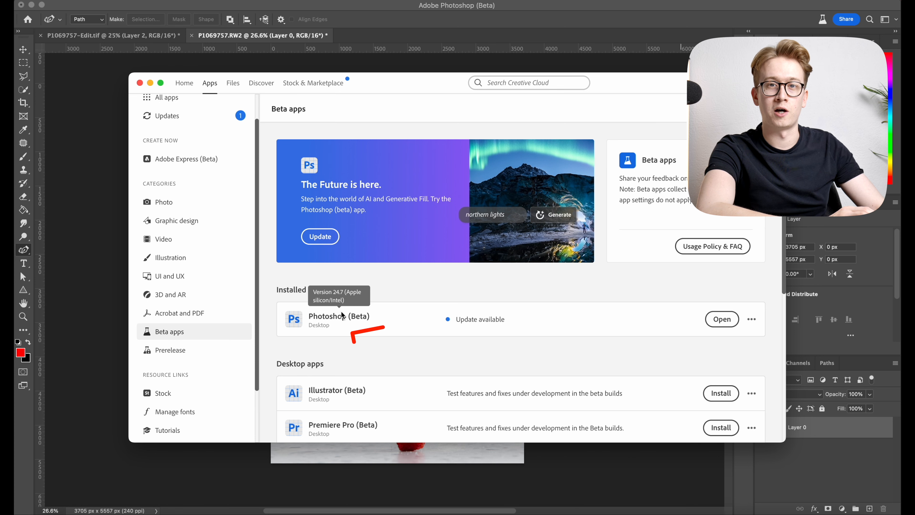
click(113, 307)
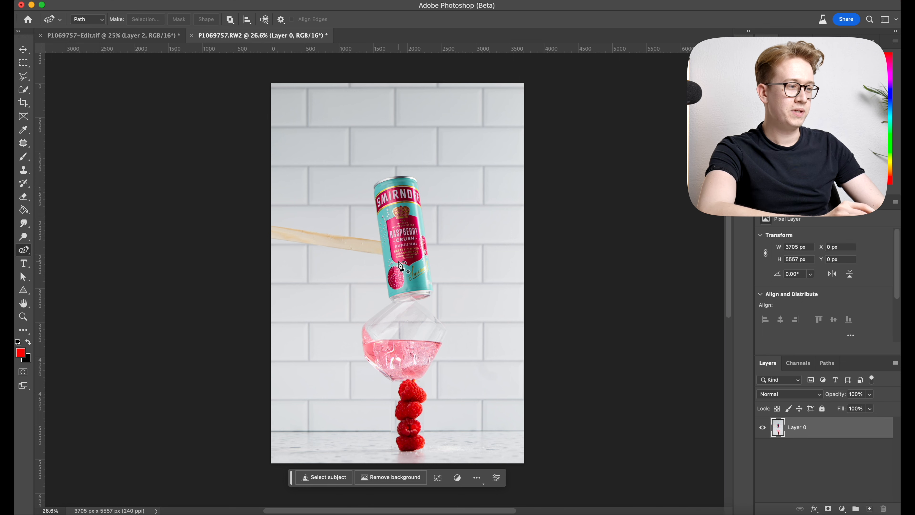
Step: Choose the Curvature Pen tool for tracing around the wooden stick beside the can
scroll(399, 262, up, 5)
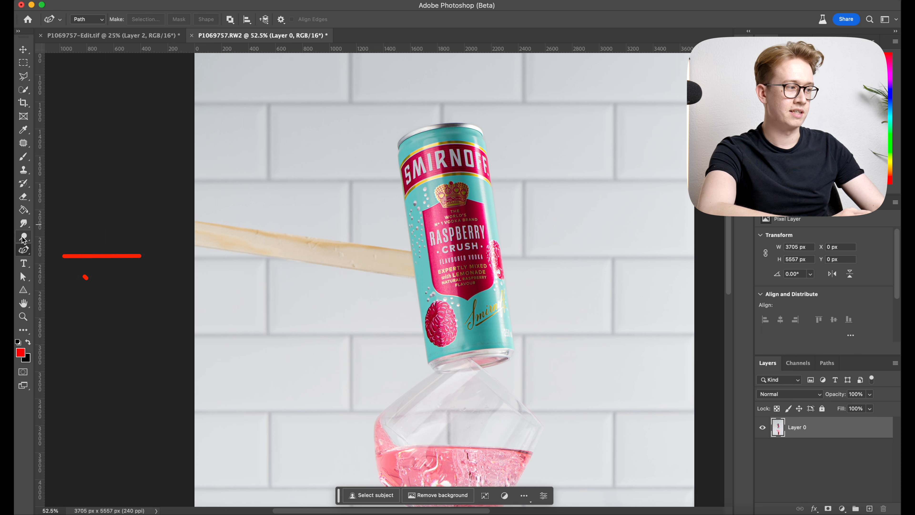
right_click(22, 254)
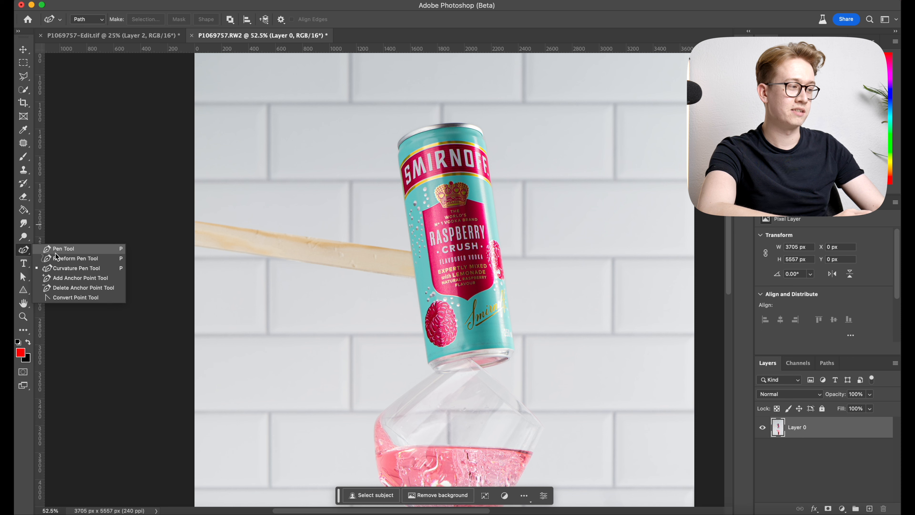
click(70, 269)
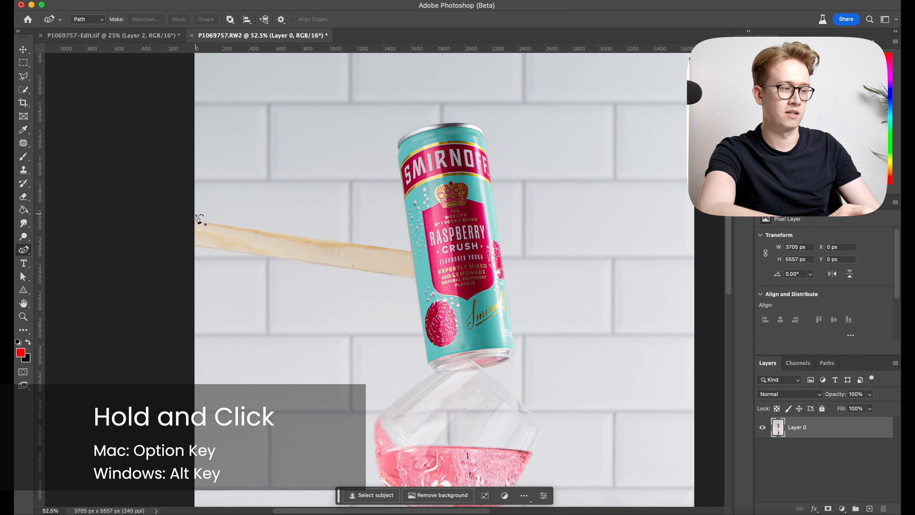
Step: Try the Curvature Pen by drawing a rounded six-point path on the wall above the stick, and delete it
click(260, 156)
click(293, 152)
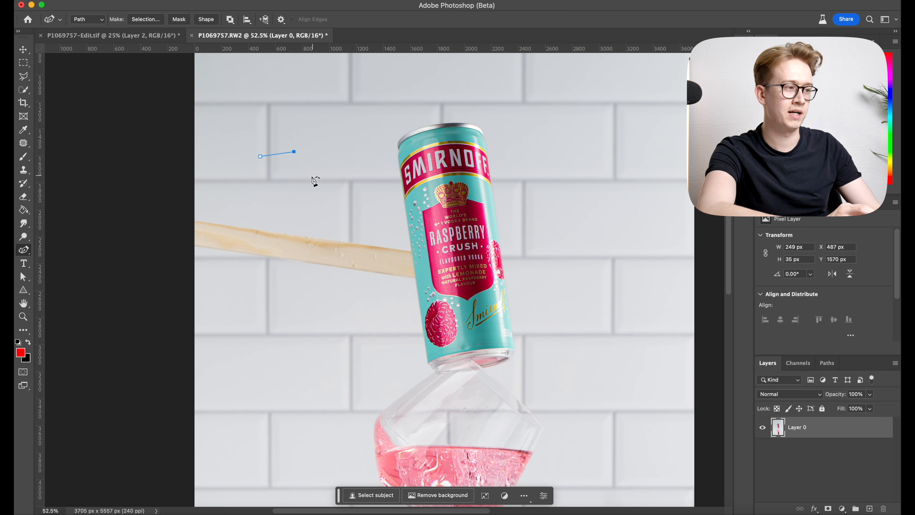
click(311, 177)
click(289, 200)
click(259, 196)
click(251, 179)
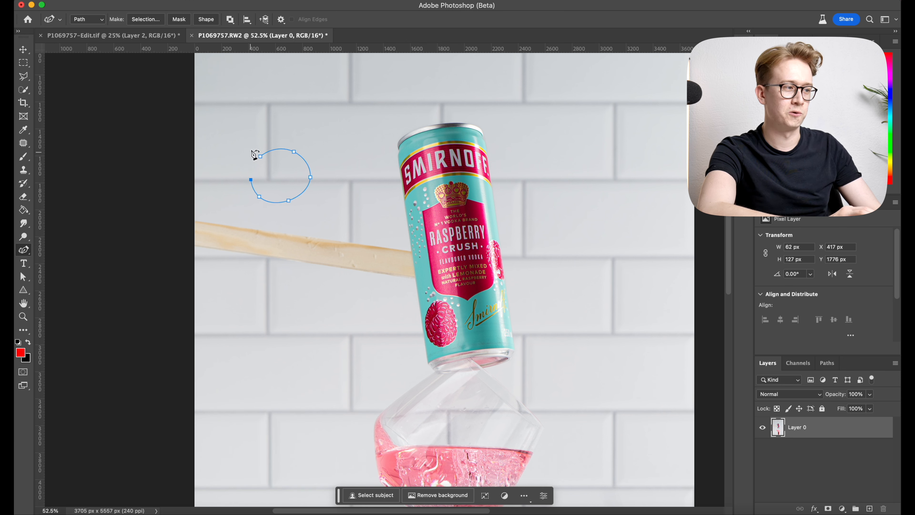
key(BackSpace)
key(BackSpace)
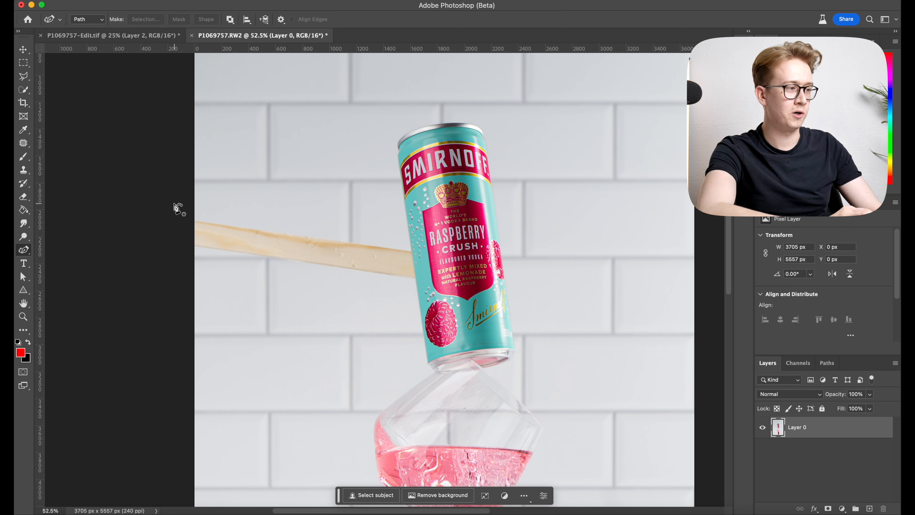
Step: Trace a closed path around the wooden stick, from outside the canvas to the can's edge and back beneath the stick
click(174, 204)
click(234, 215)
click(302, 228)
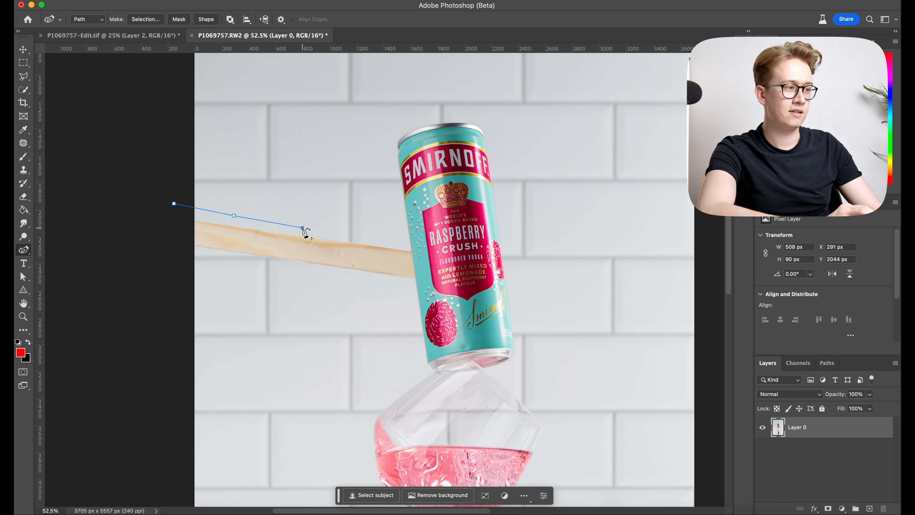
click(359, 238)
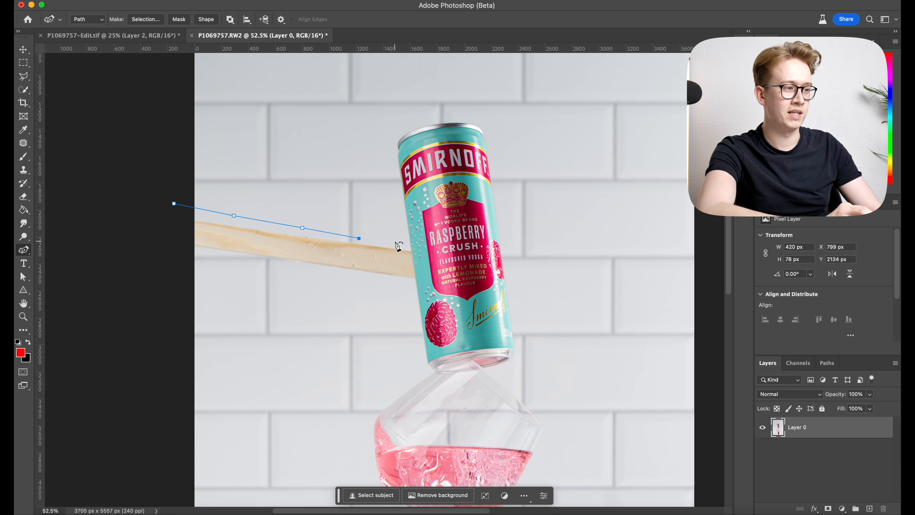
click(396, 241)
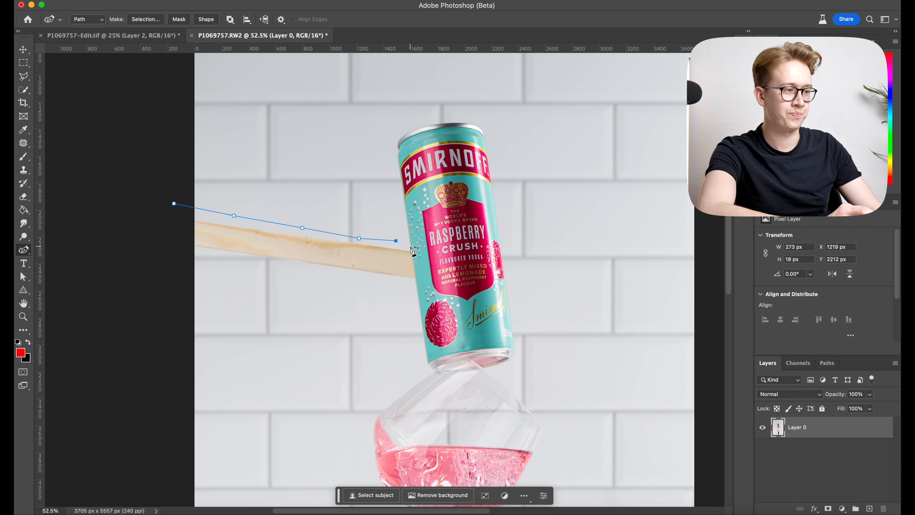
click(410, 246)
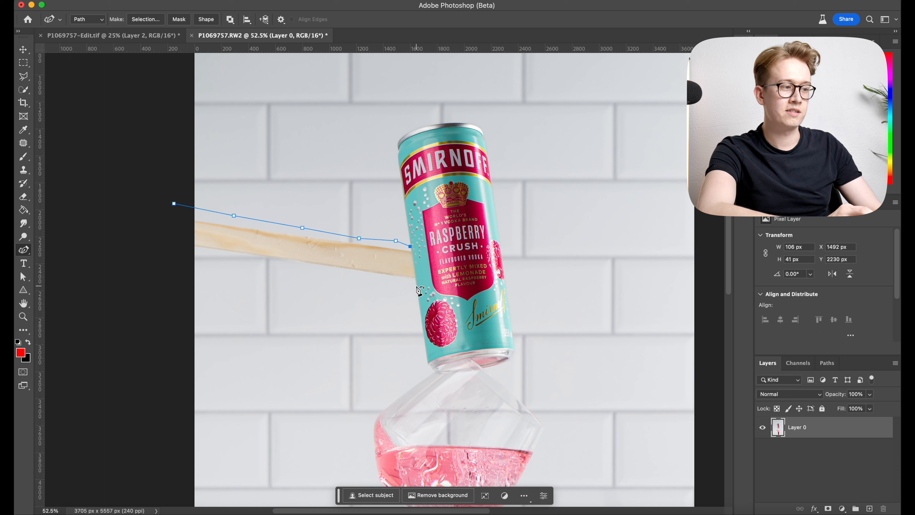
click(416, 285)
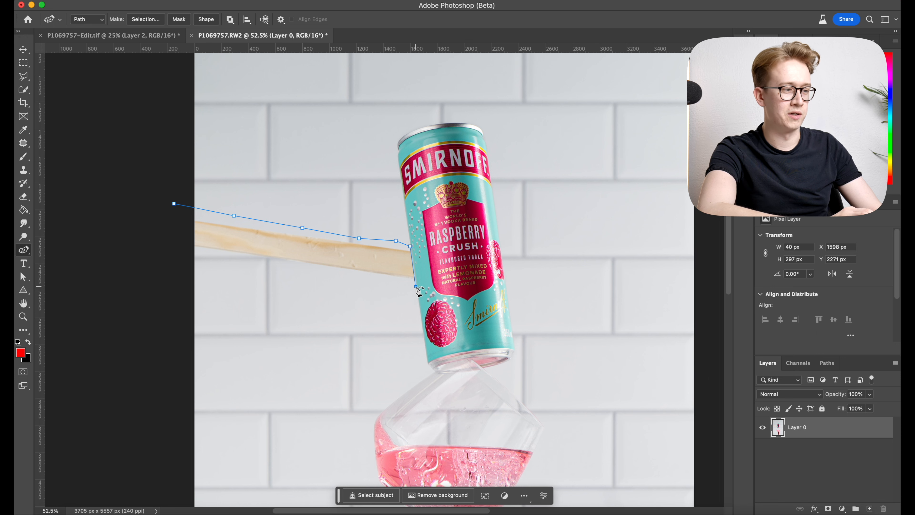
click(244, 265)
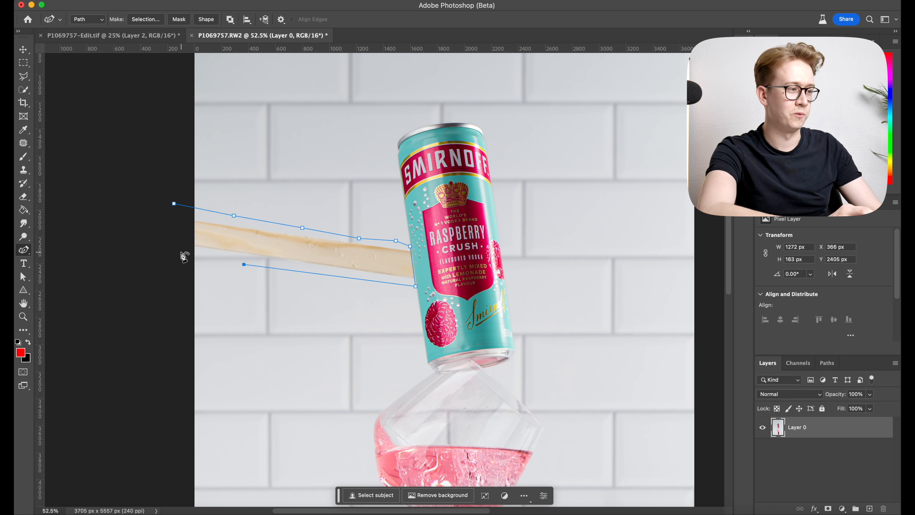
click(181, 252)
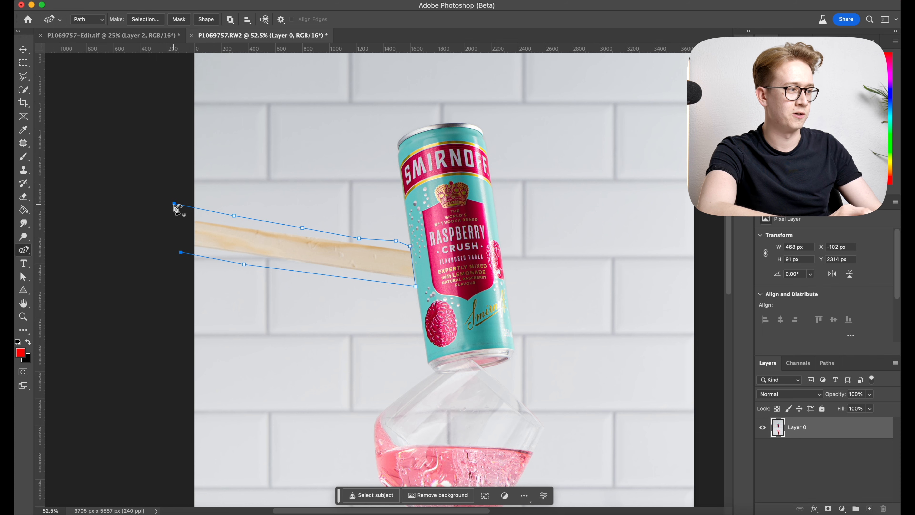
click(175, 204)
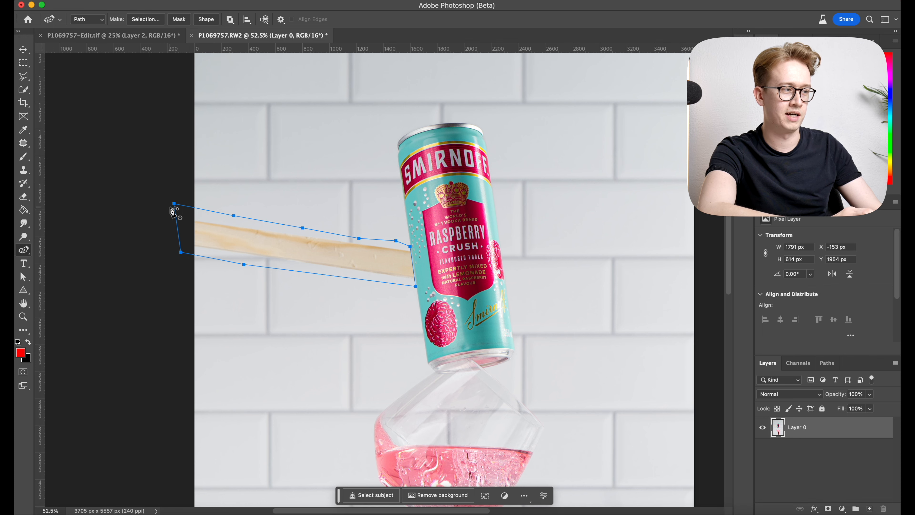
Step: Fine-tune the two path anchor points where the stick meets the can so they sit on the can's edge
scroll(415, 304, up, 8)
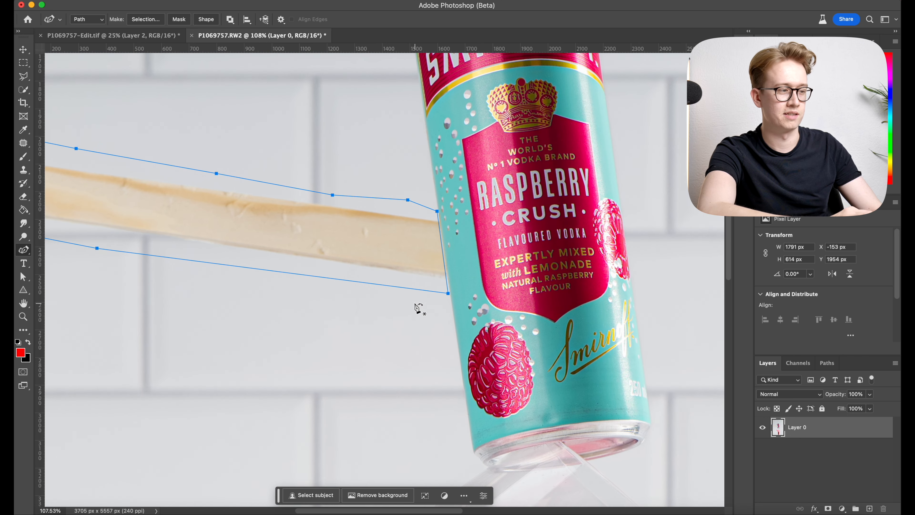
scroll(417, 308, right, 3)
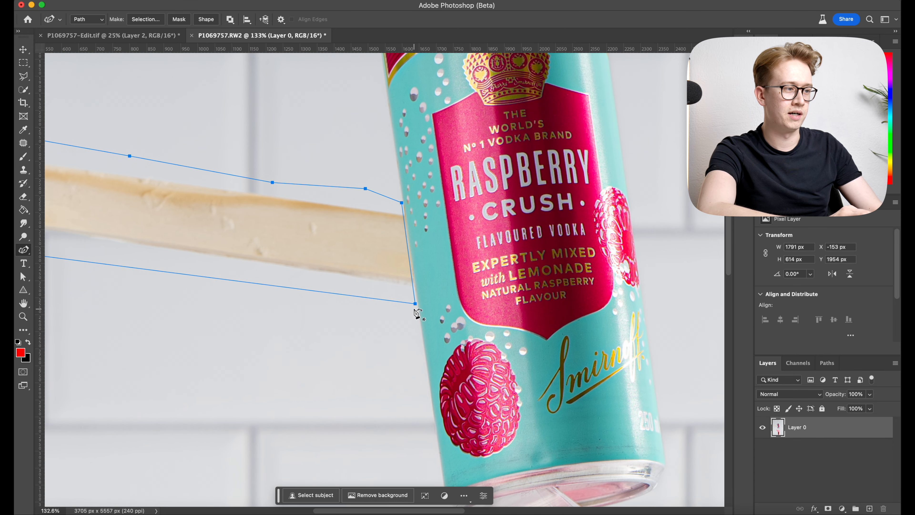
drag(413, 302, 416, 299)
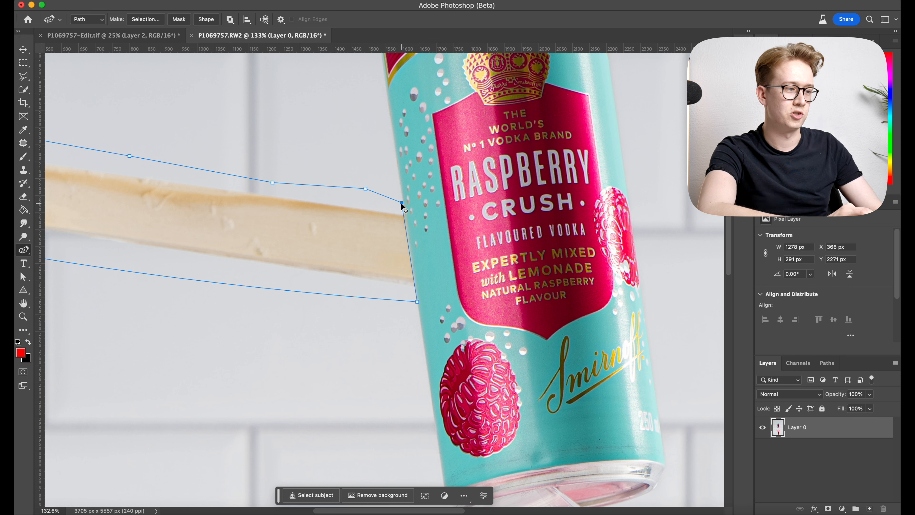
drag(401, 202, 403, 203)
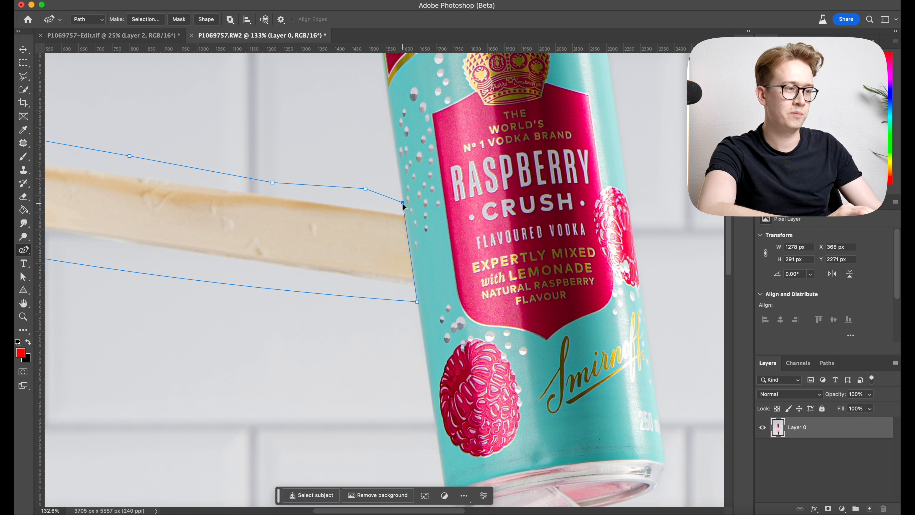
Step: Convert the path around the stick into a new anti-aliased selection with a feather radius of 1 pixel
scroll(402, 203, down, 5)
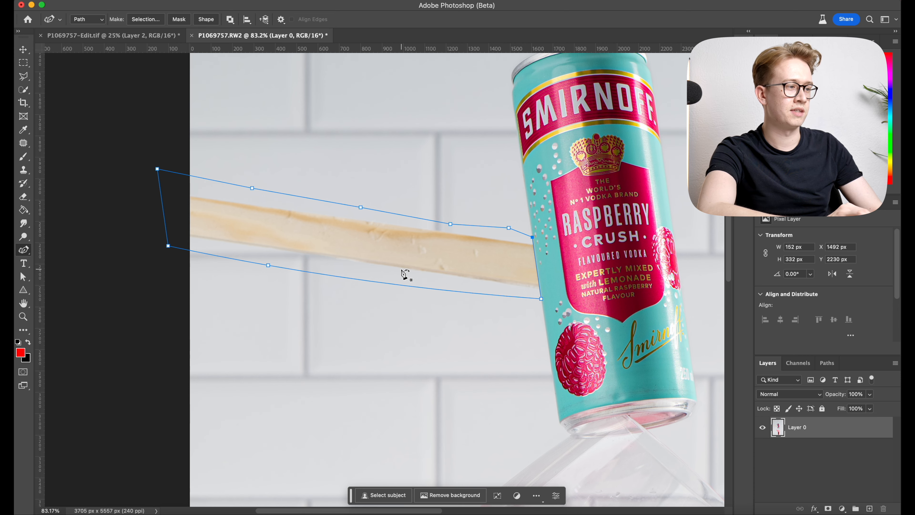
scroll(403, 272, down, 3)
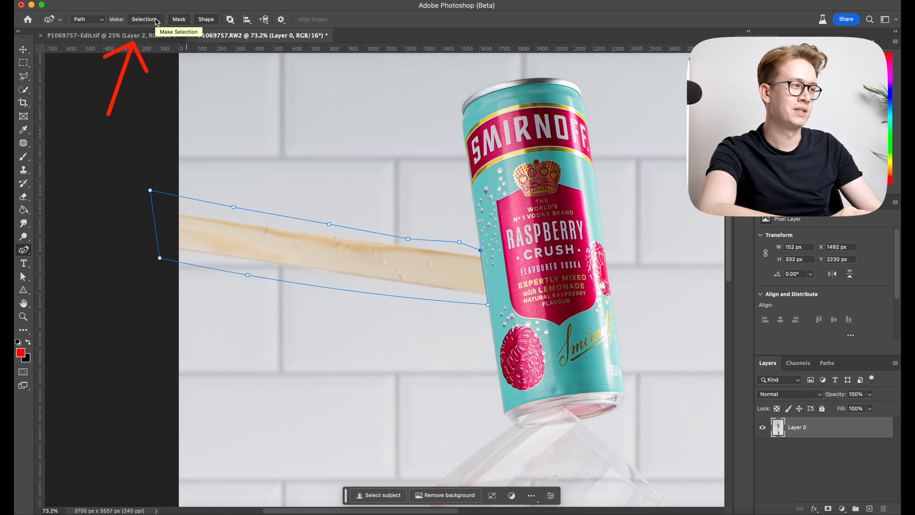
click(145, 19)
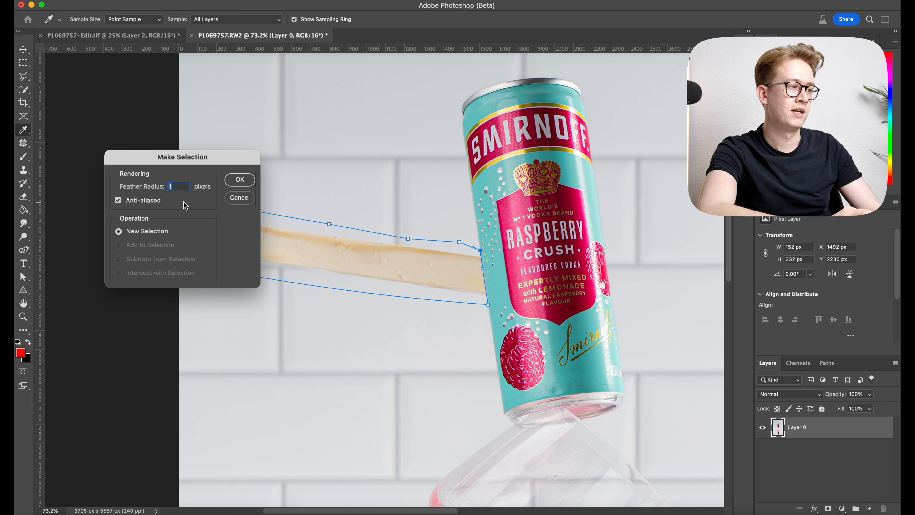
click(235, 180)
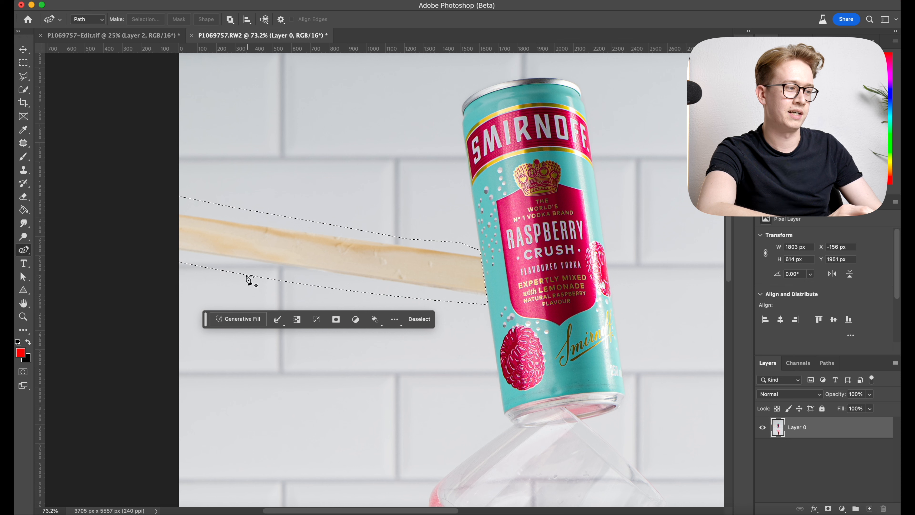
Step: Run Generative Fill on the selected stick area with the prompt "Remove Object"
click(241, 319)
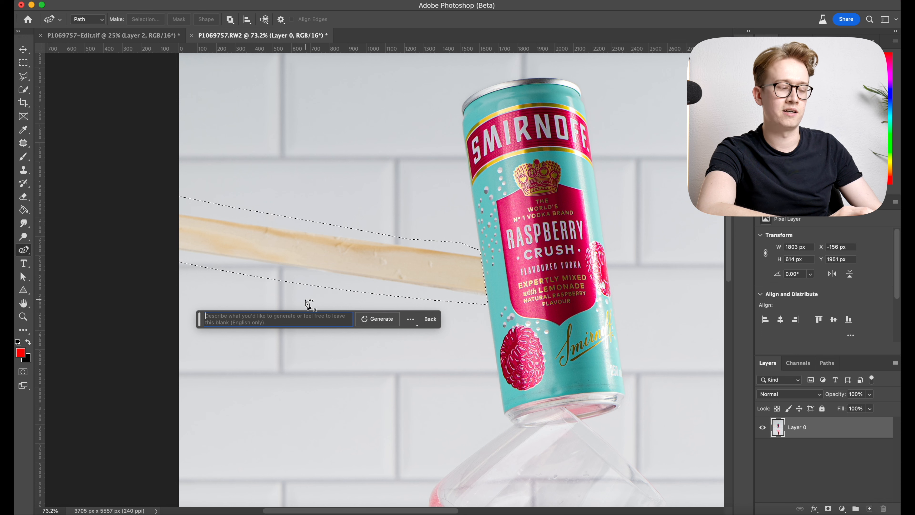
text(Remove Object)
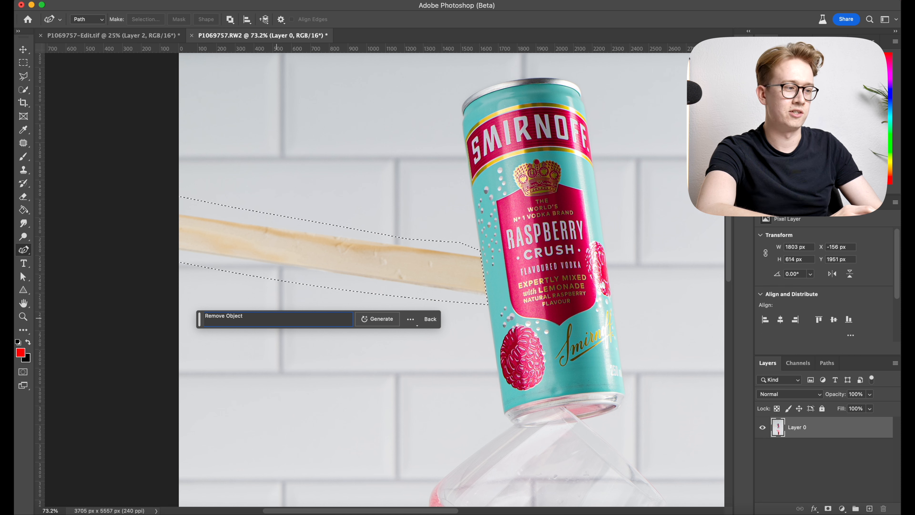
click(377, 319)
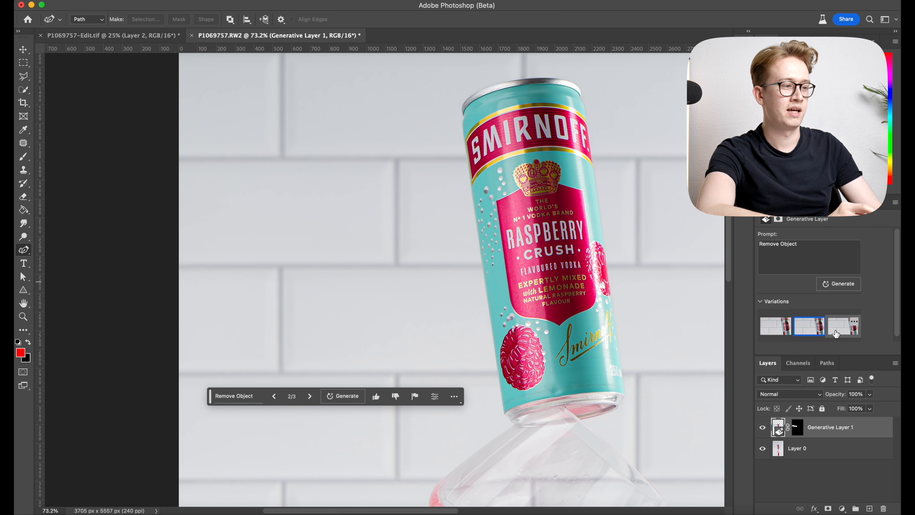
Step: Compare the three generated variations of the wall without the stick and keep the second one
click(838, 331)
mouse_move(817, 332)
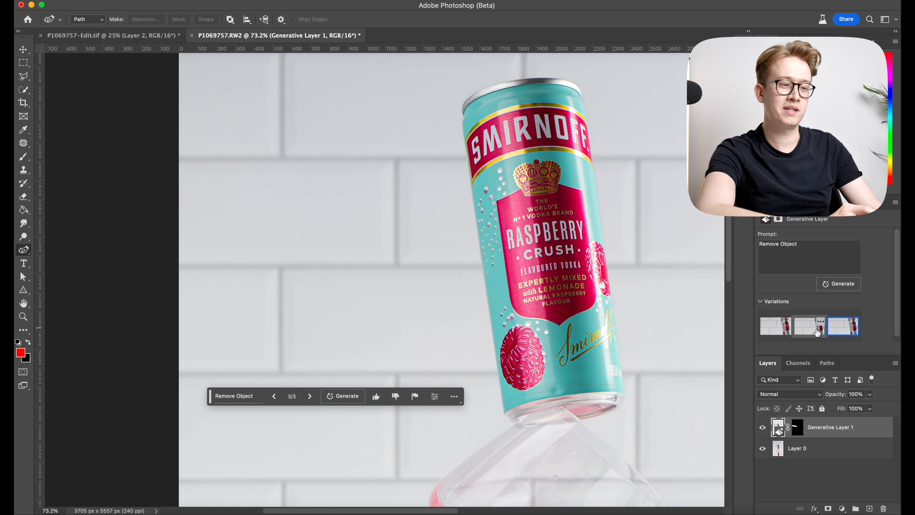
click(812, 331)
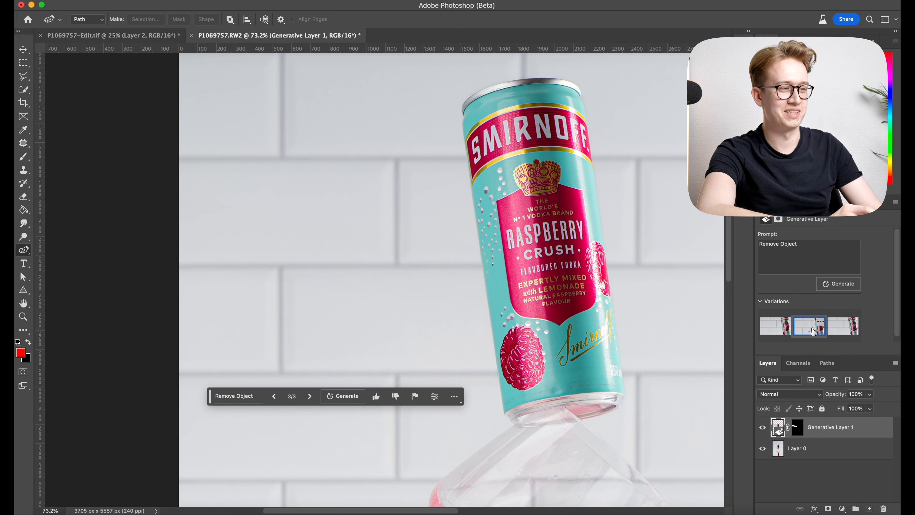
click(776, 334)
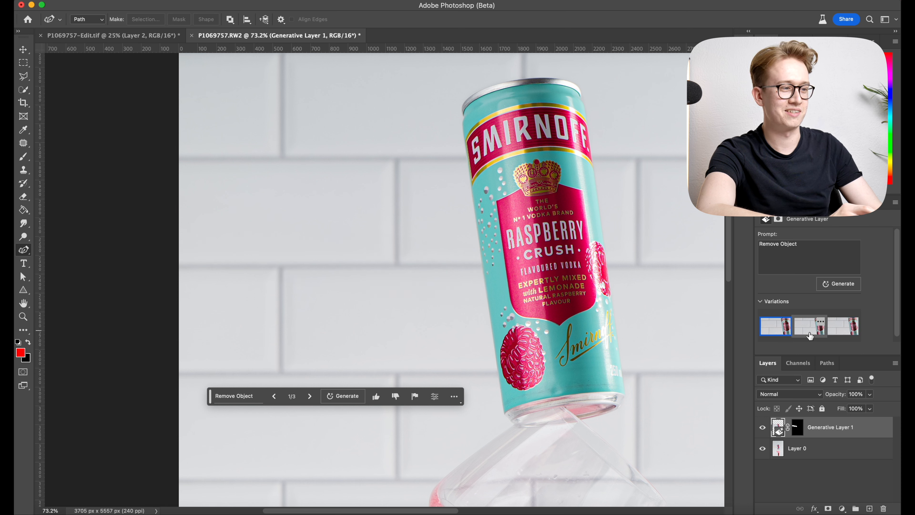
click(810, 334)
click(840, 332)
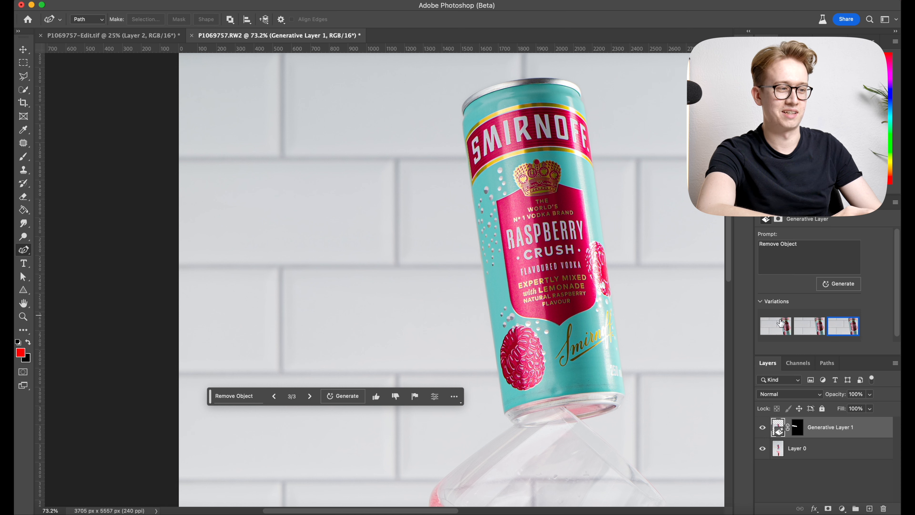
click(809, 329)
click(776, 332)
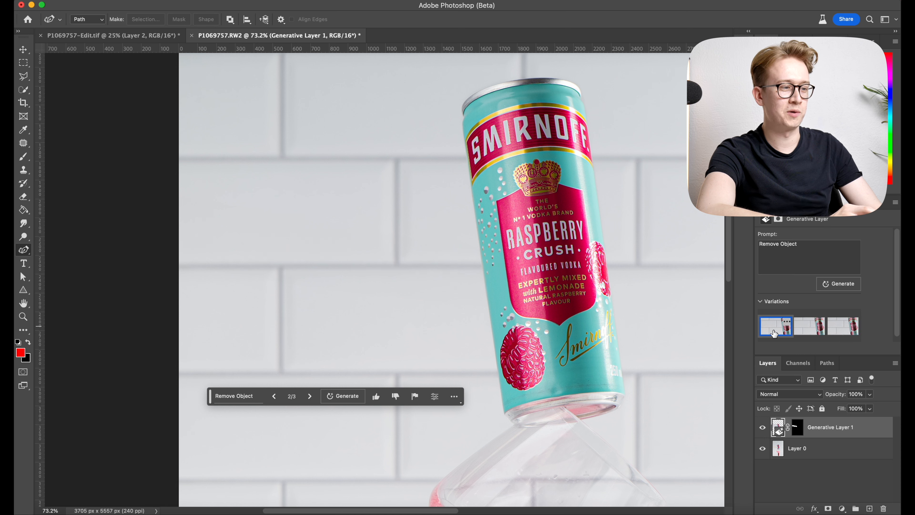
click(809, 333)
click(845, 332)
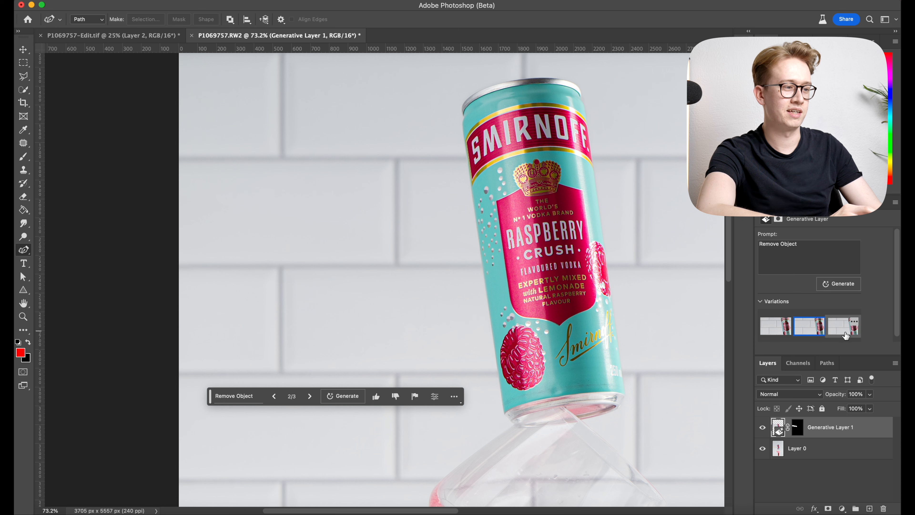
click(810, 330)
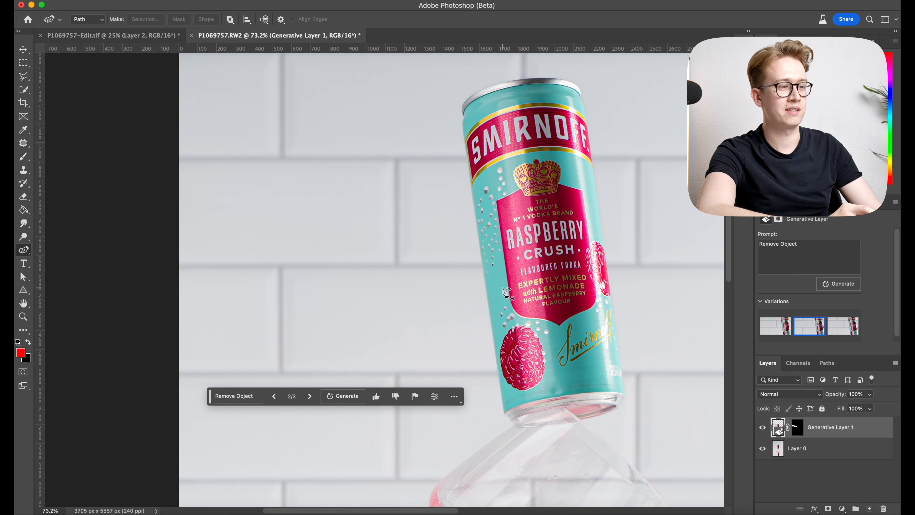
Step: Move the contextual task bar off the can onto the empty area beside the photo so the result is unobstructed
scroll(473, 287, down, 4)
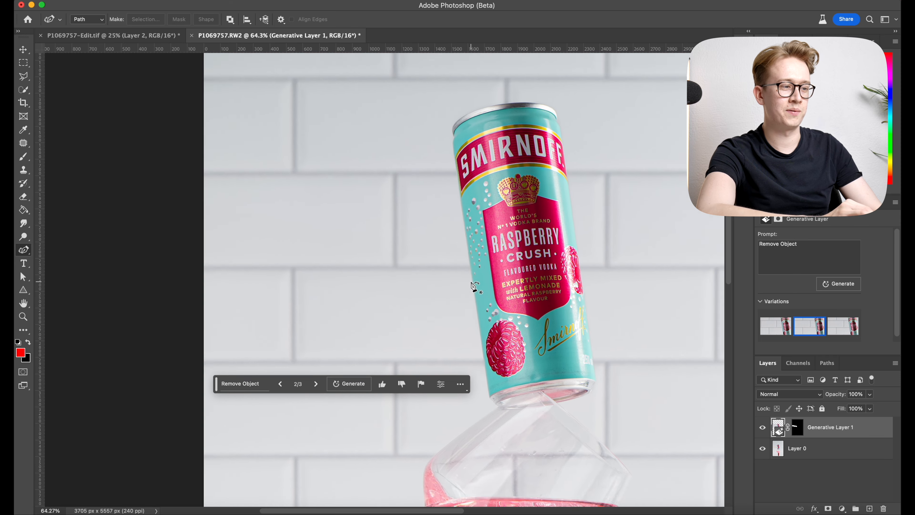
scroll(473, 286, down, 1)
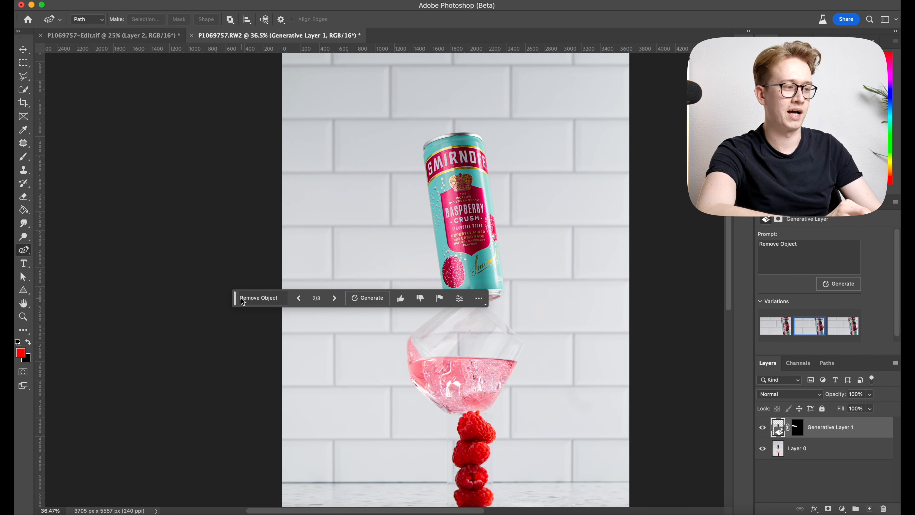
drag(235, 299, 40, 371)
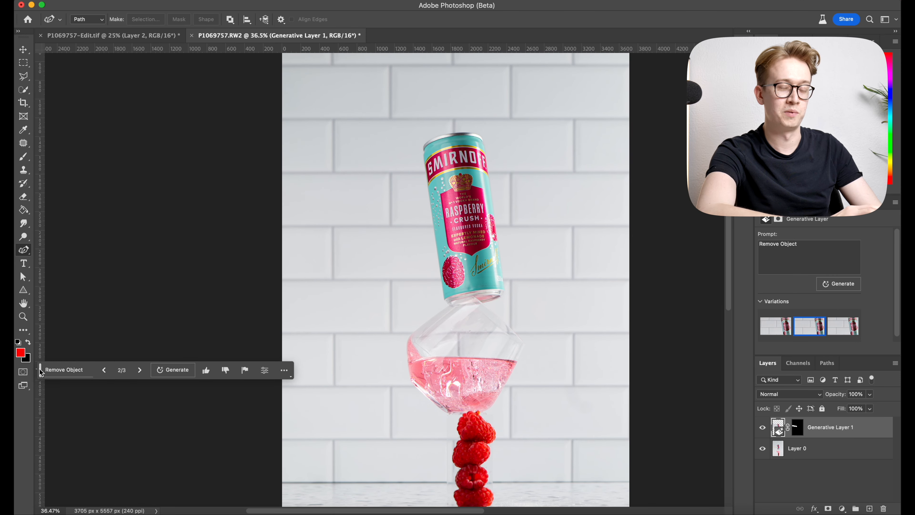